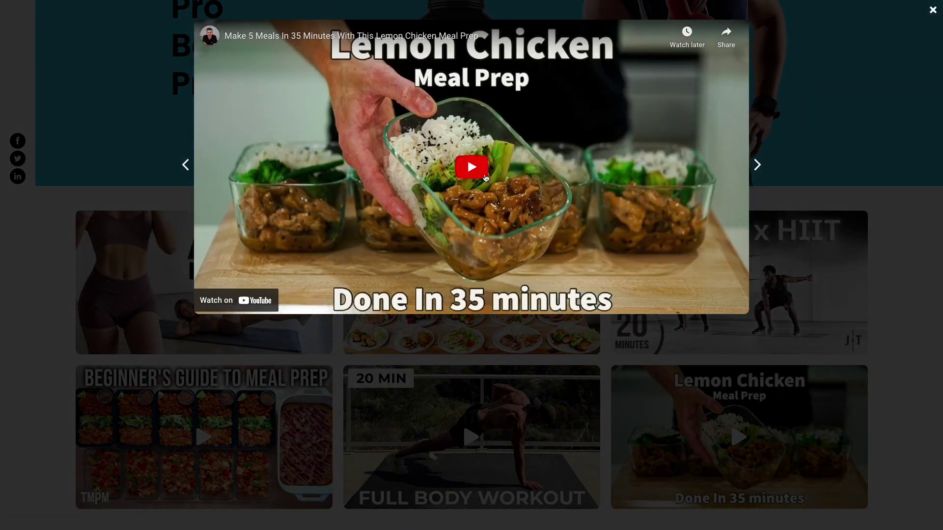
Play the Lemon Chicken video, skip to the next one, view the desk accessories video, then close the popup.
click(484, 180)
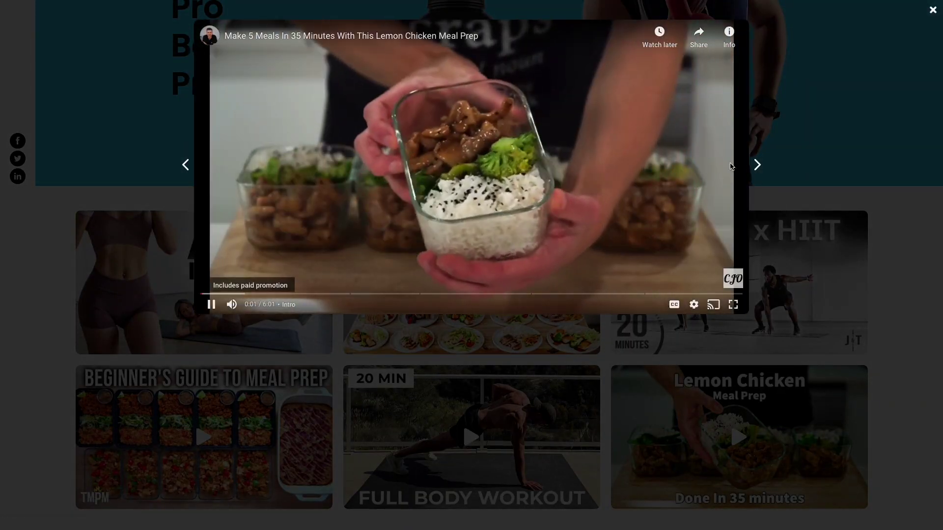
click(757, 166)
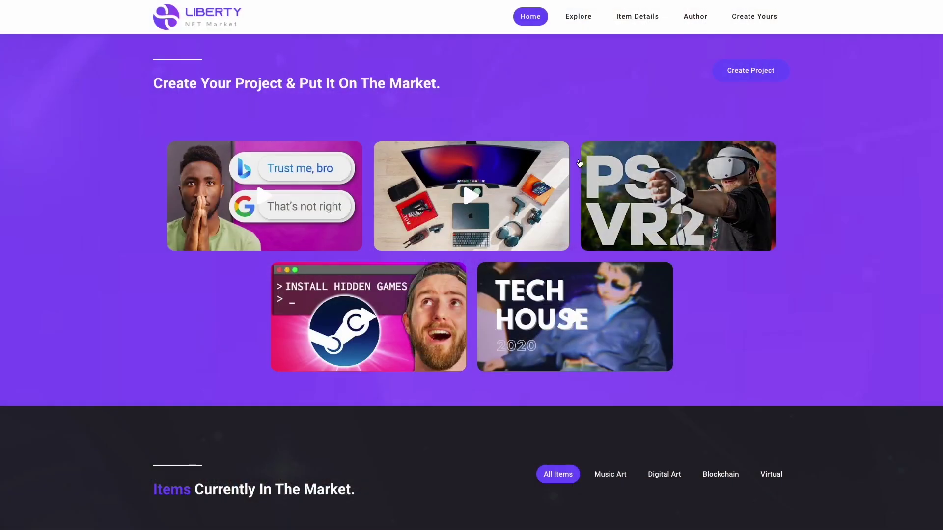
click(537, 170)
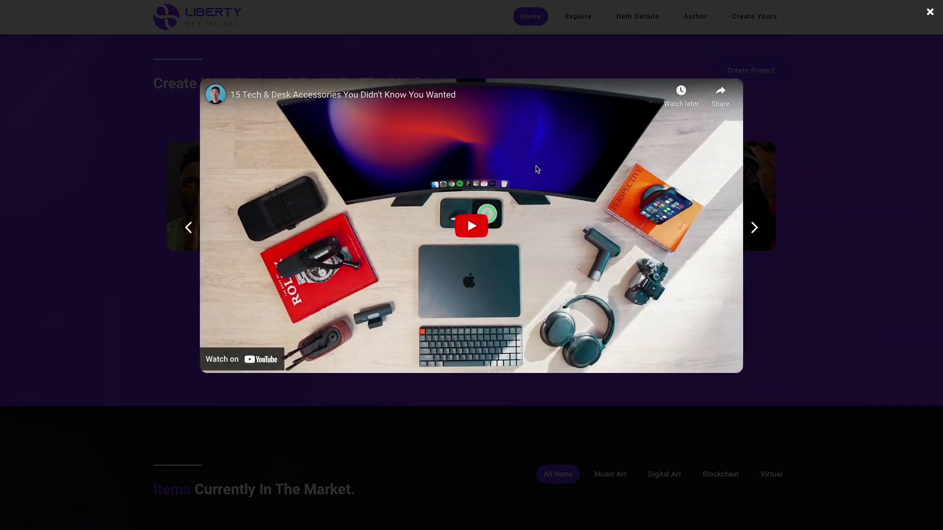
click(930, 12)
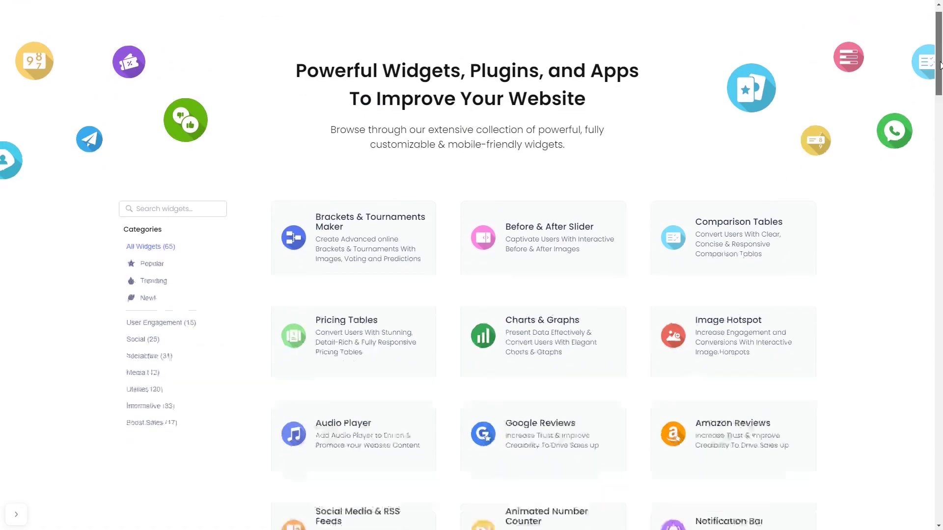
drag(937, 64, 939, 309)
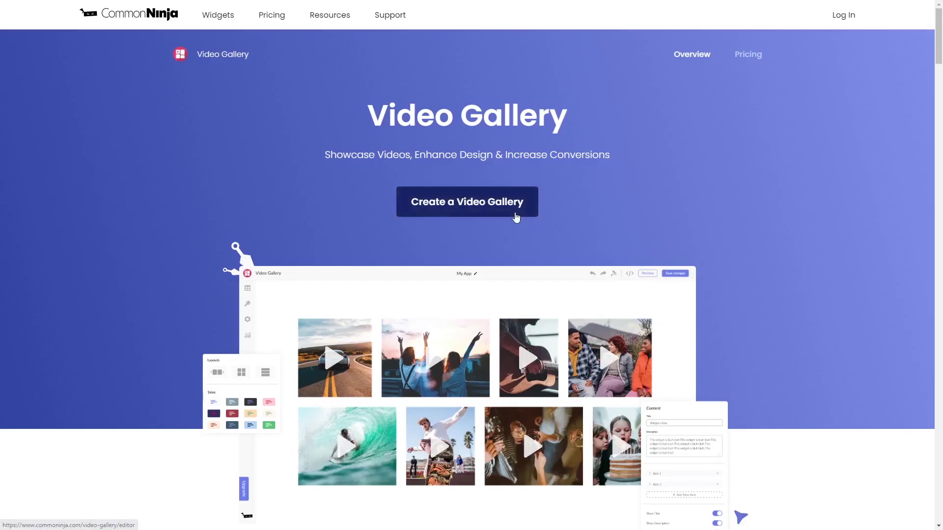
Start a new widget with 'Create a Video Gallery' on the Video Gallery page.
click(516, 216)
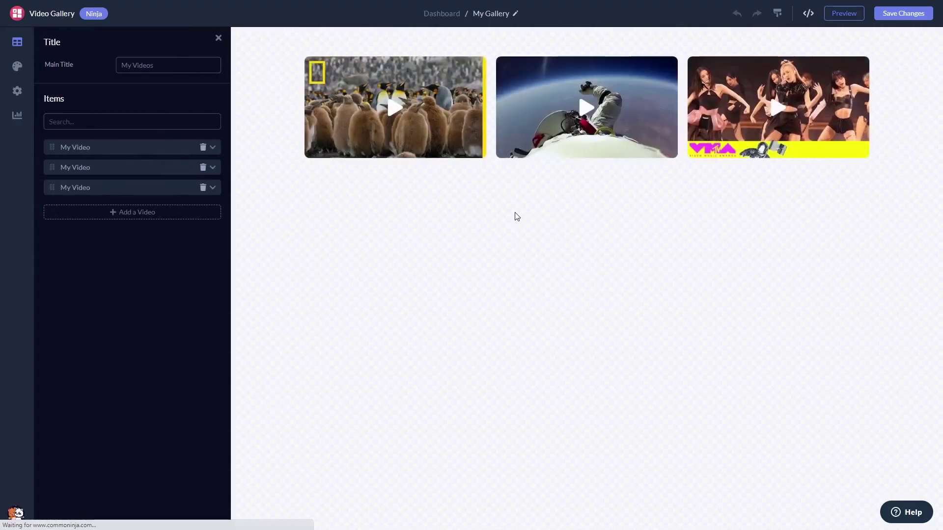
Expand the first My Video item and add a fourth video to the gallery.
click(213, 150)
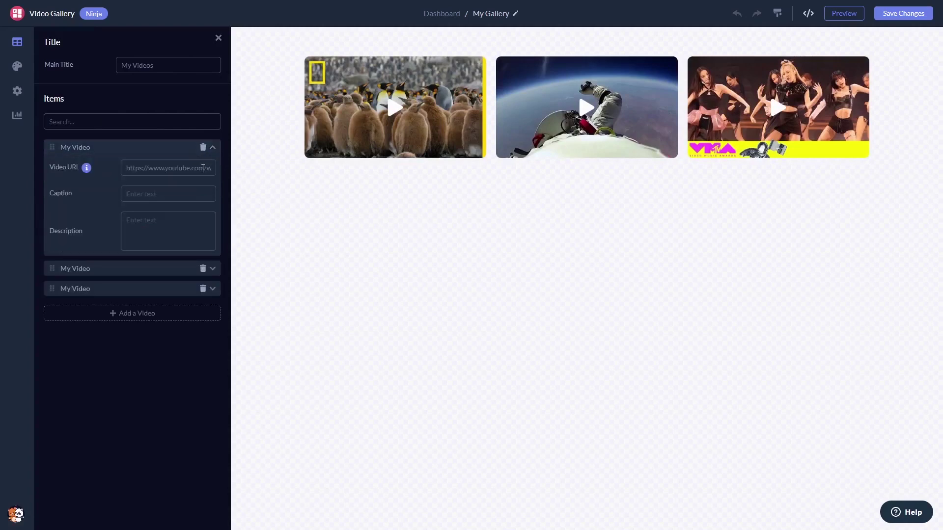
click(165, 313)
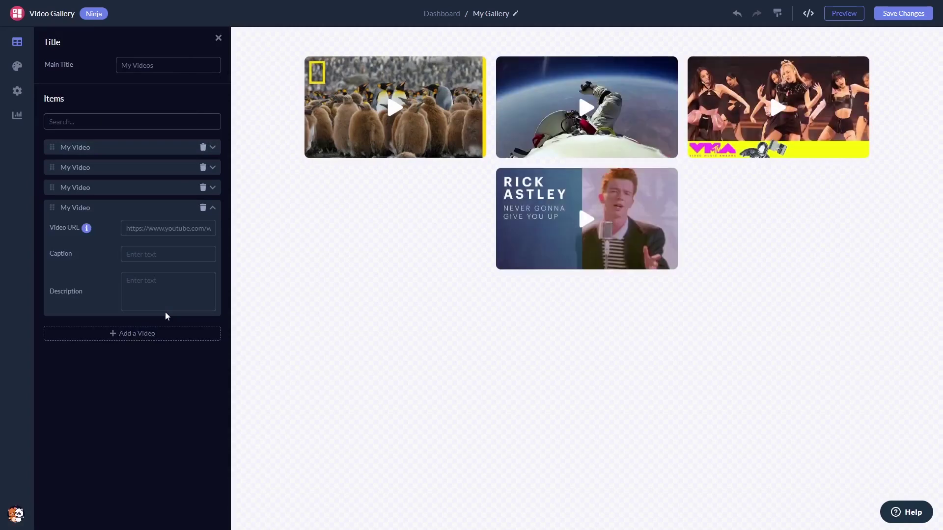
Drag the Look & Feel Item Size slider left so all four videos fit one row.
click(17, 68)
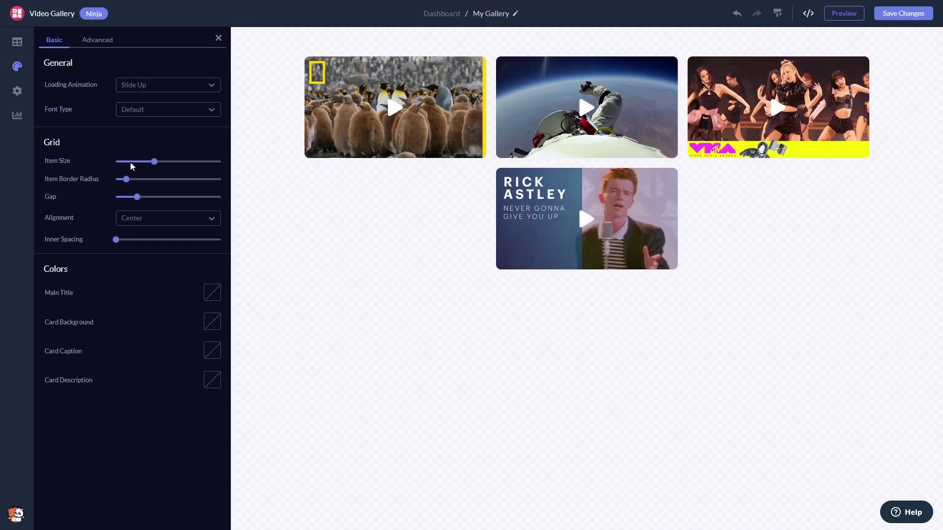
drag(153, 161, 140, 161)
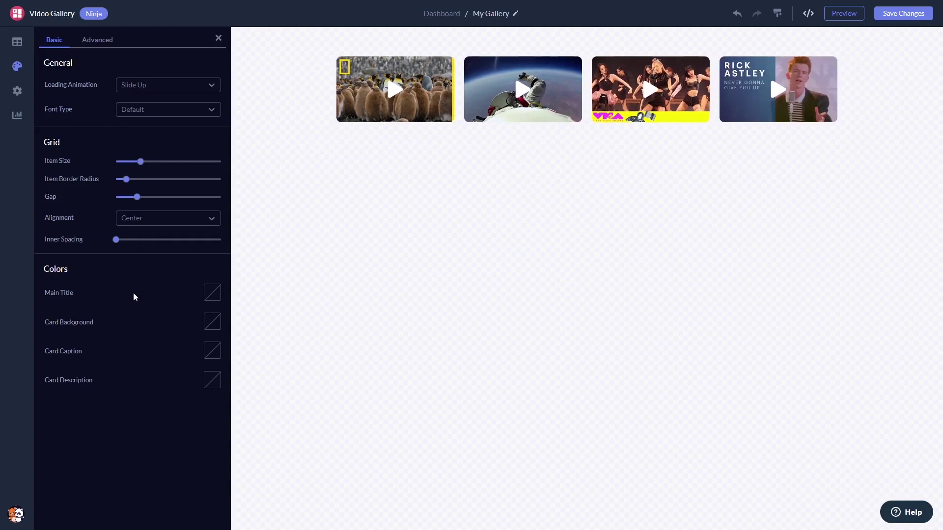
click(16, 90)
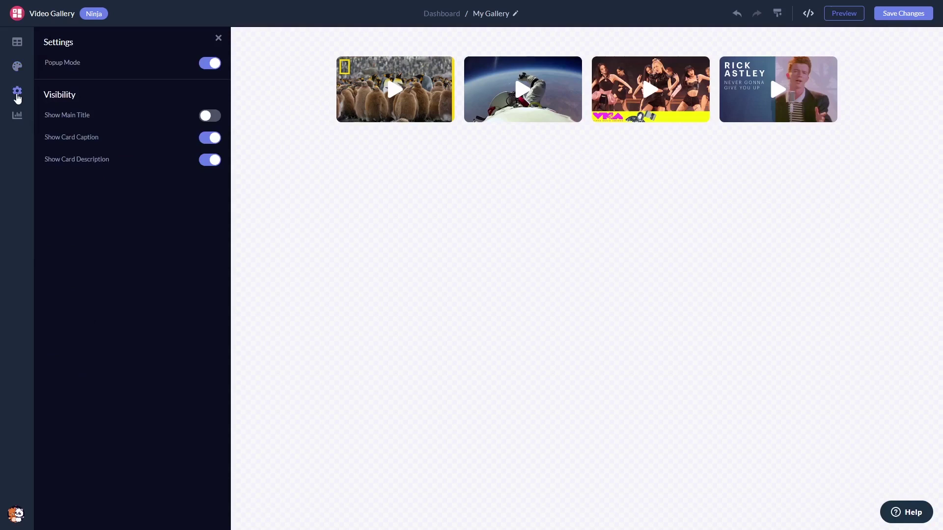
click(387, 95)
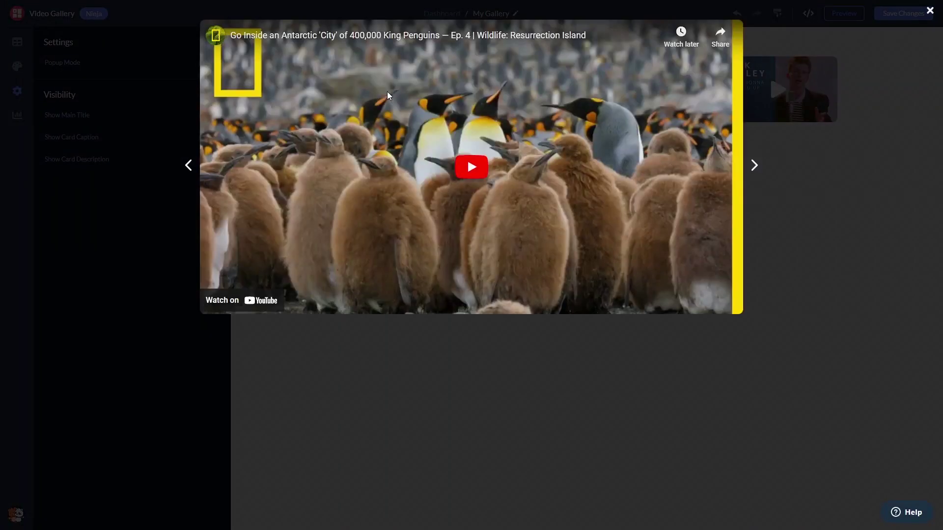
key(Escape)
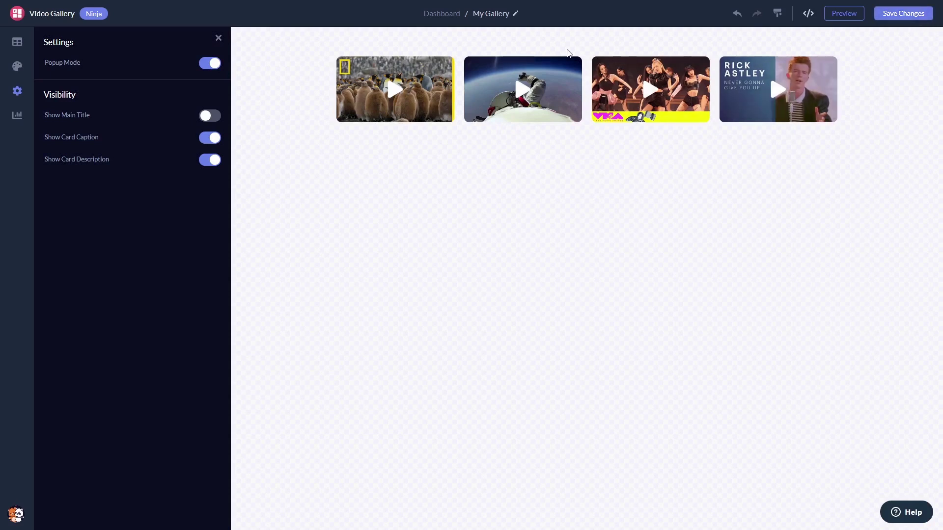
Copy the widget's installation code via 'Add to site' on the Dashboard, then close the dialog.
click(440, 13)
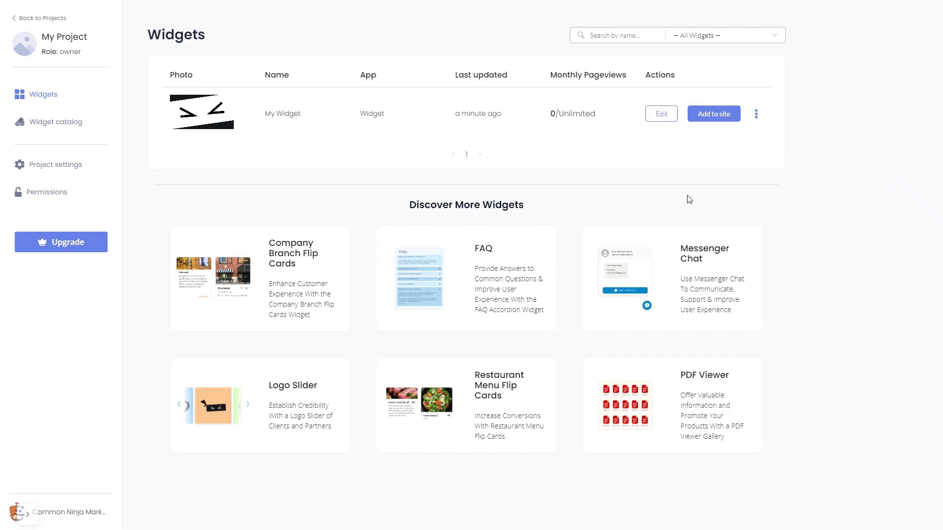
click(719, 118)
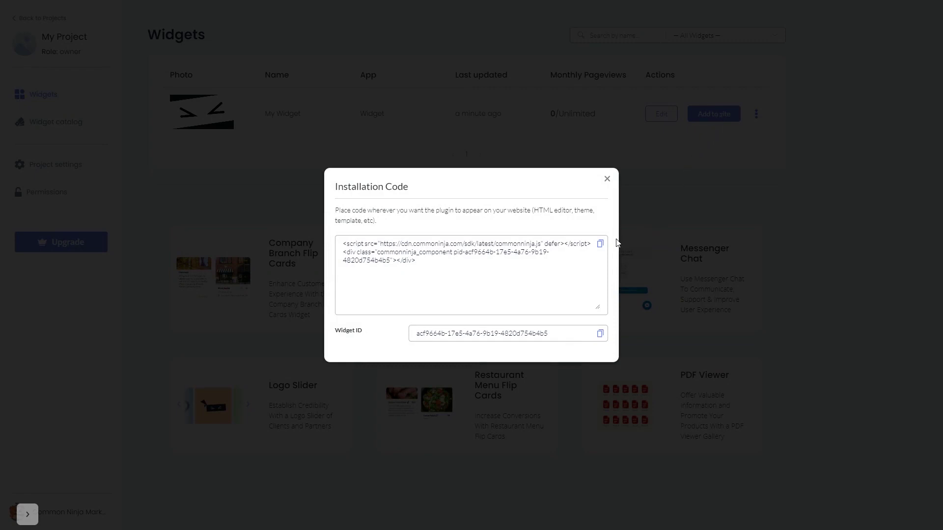
click(601, 244)
click(600, 244)
click(608, 180)
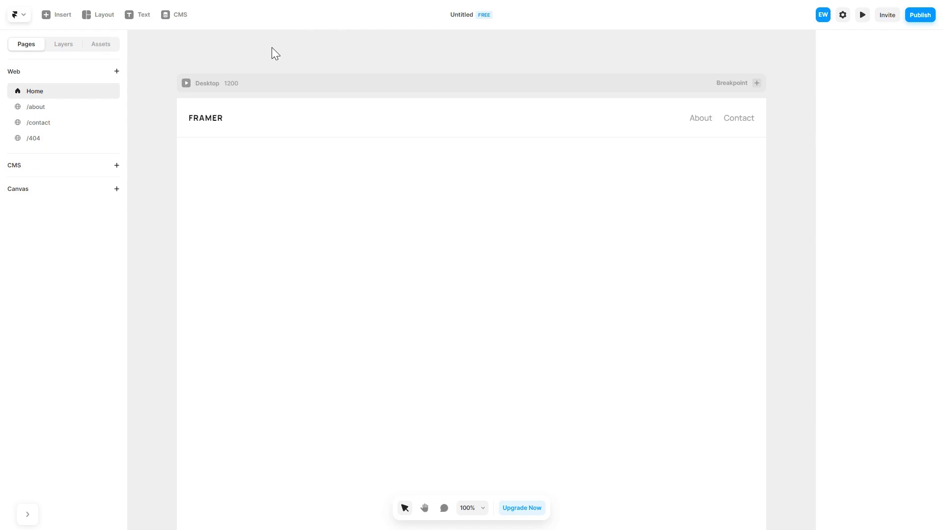
Place a Utility Embed on the Framer page, set its type to HTML, and paste the widget code.
click(57, 13)
click(40, 270)
click(93, 420)
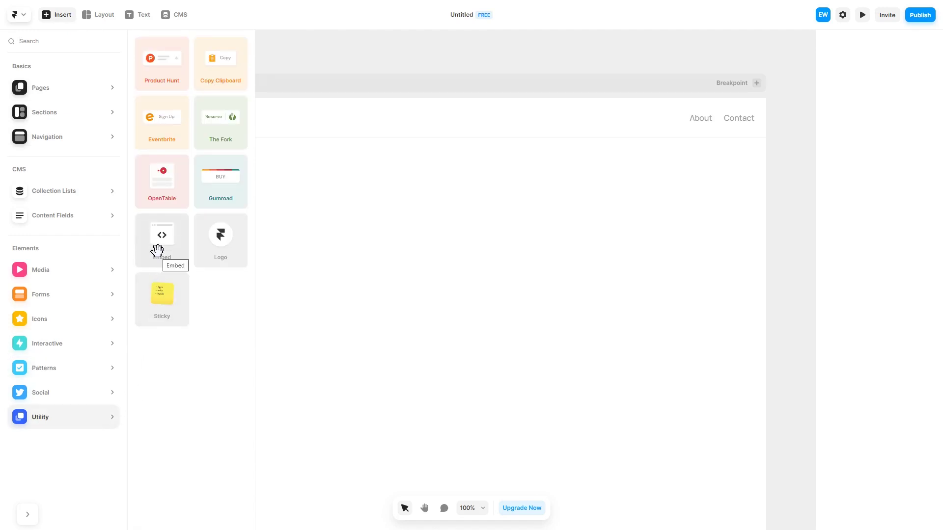
drag(157, 250, 457, 324)
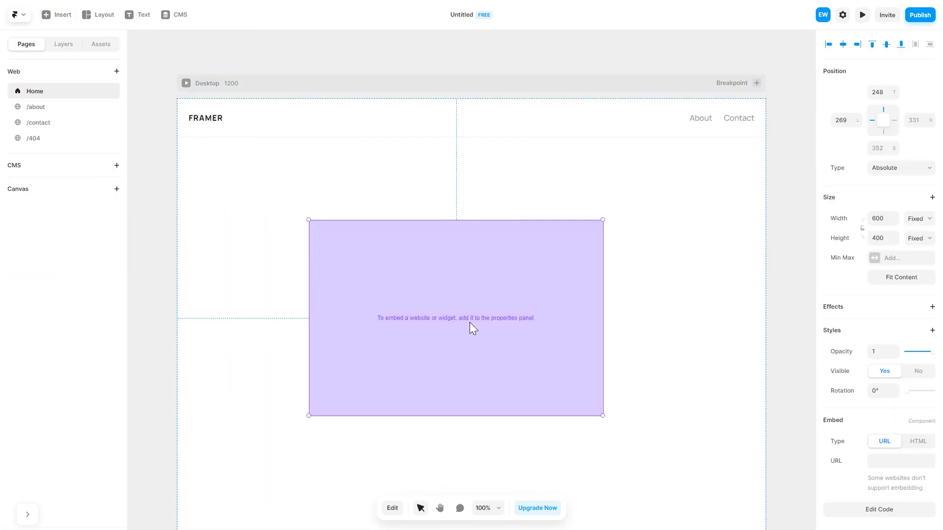
click(919, 441)
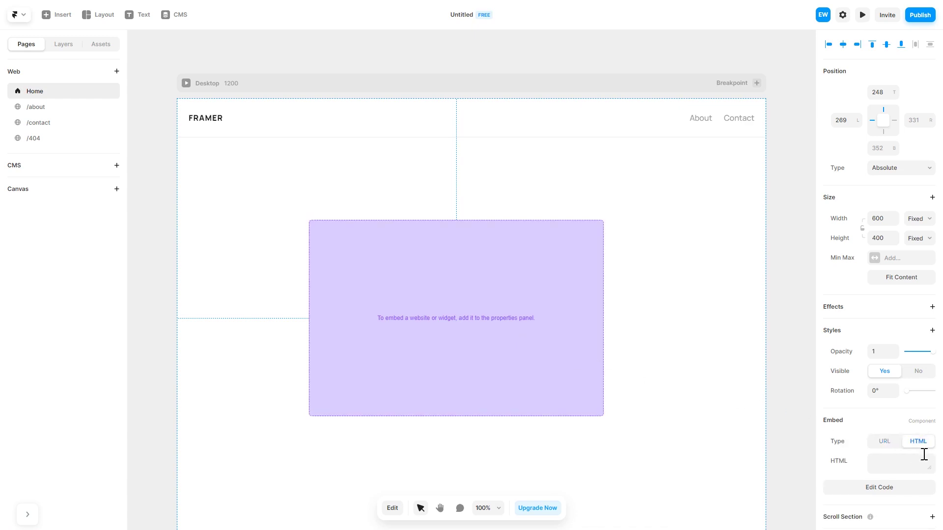
click(899, 463)
key(ctrl+v)
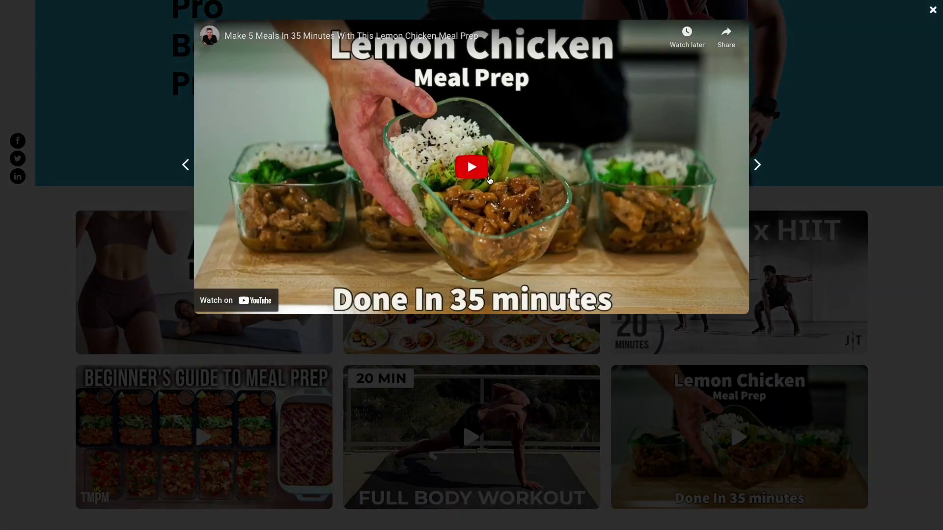
Start the Lemon Chicken Meal Prep video with the YouTube play button in the lightbox.
click(485, 177)
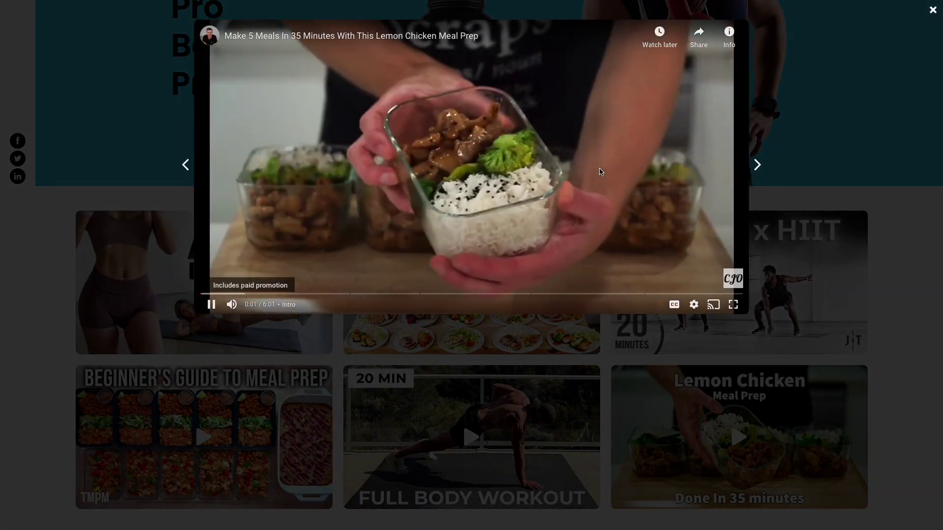